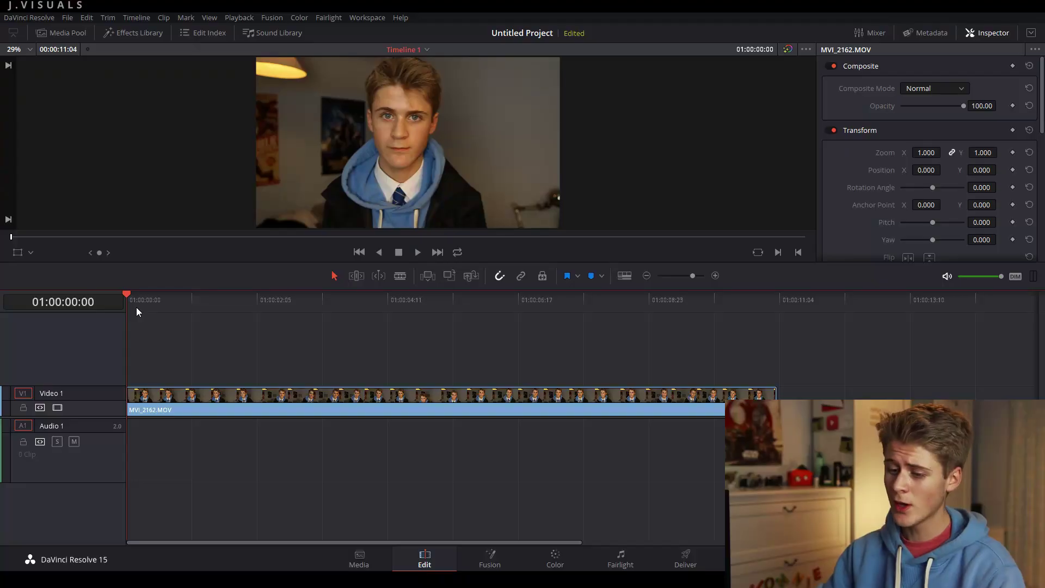
Step: Preview the clip by scrubbing and playing it, then return to its start
drag(127, 293, 112, 318)
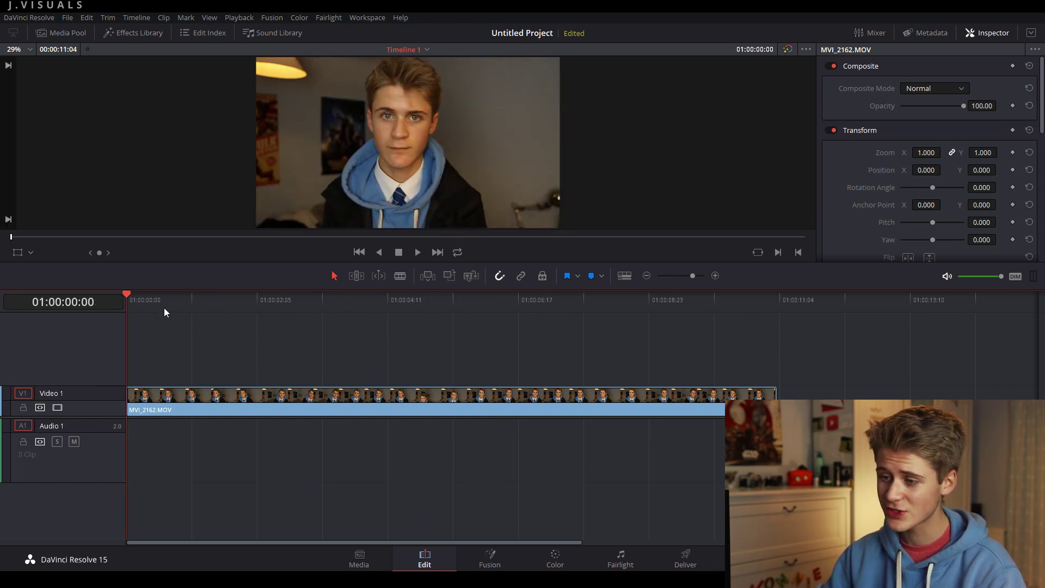
key(space)
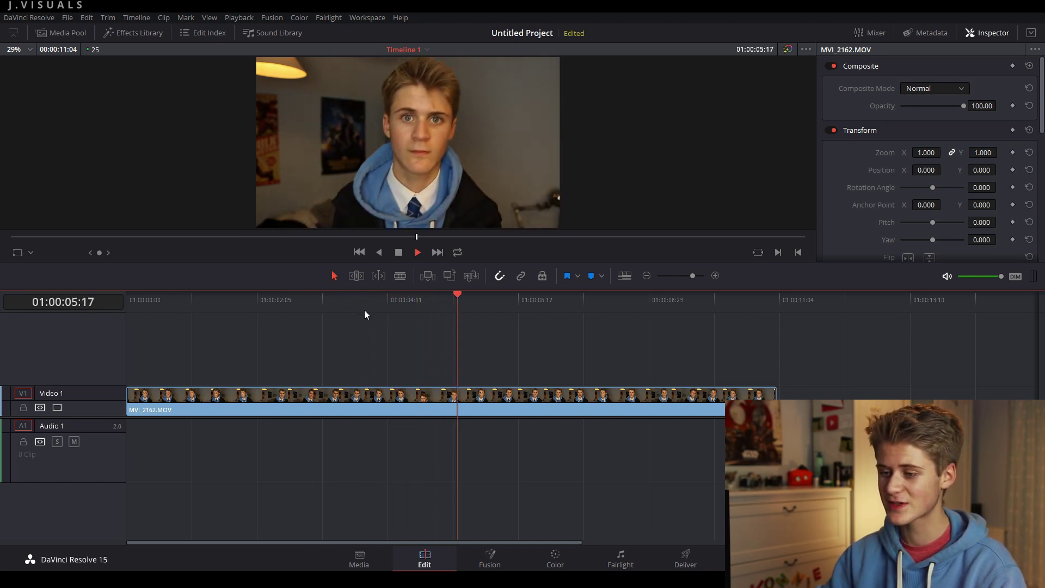
drag(364, 315, 126, 328)
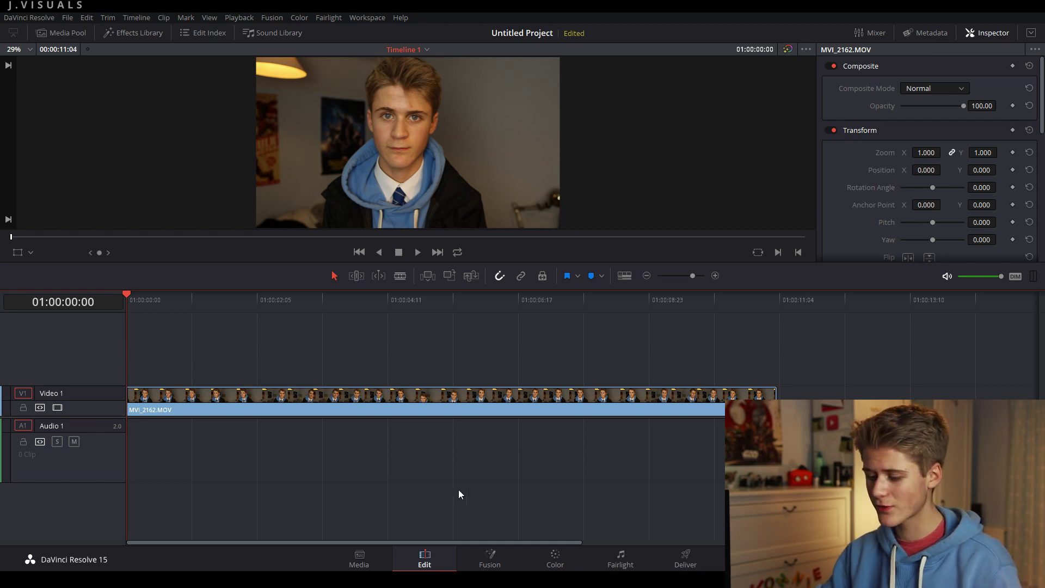
Step: On the Color page, add a circular power window to node 01 over the face
click(569, 566)
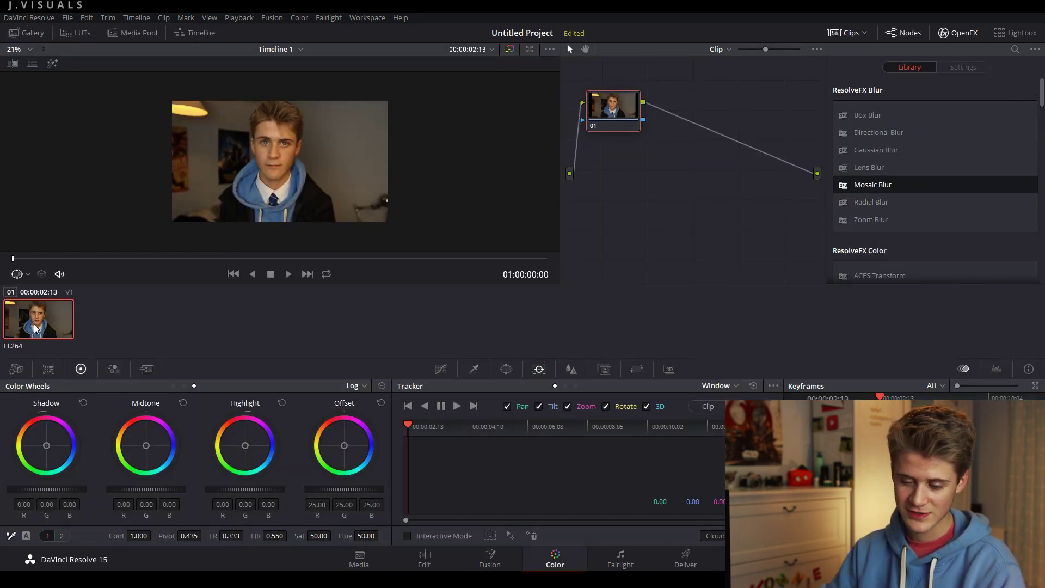
click(507, 370)
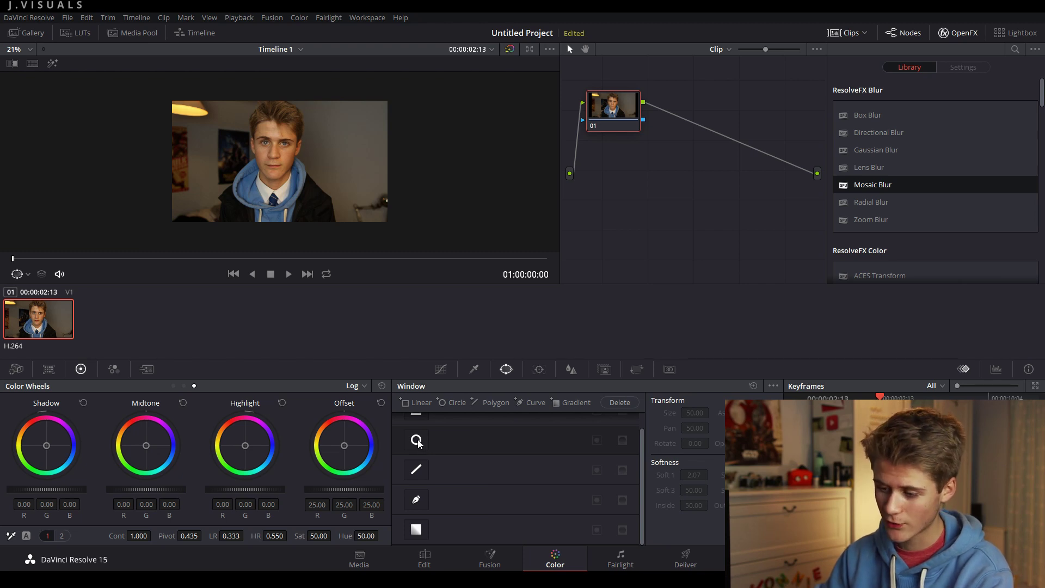
scroll(419, 443, up, 1)
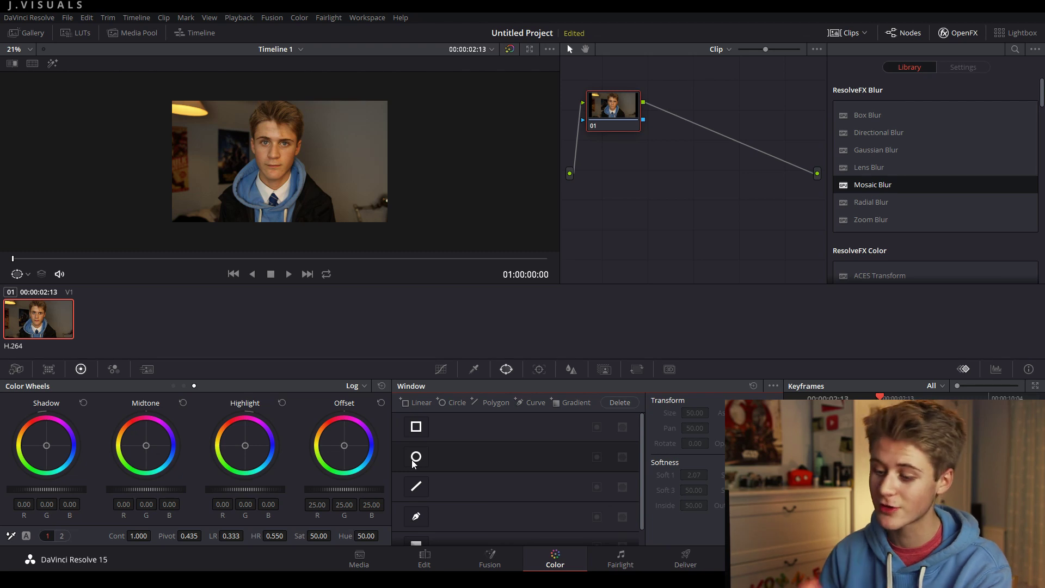
click(413, 460)
Step: Resize and move the circle onto the face (size 33.91, softness 2.07)
scroll(295, 164, up, 5)
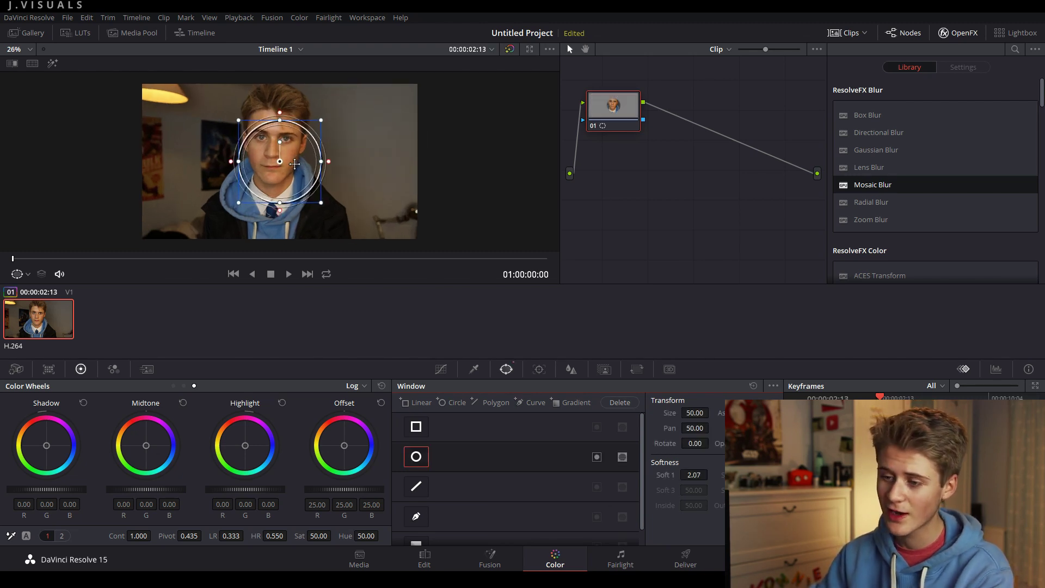
drag(279, 162, 270, 135)
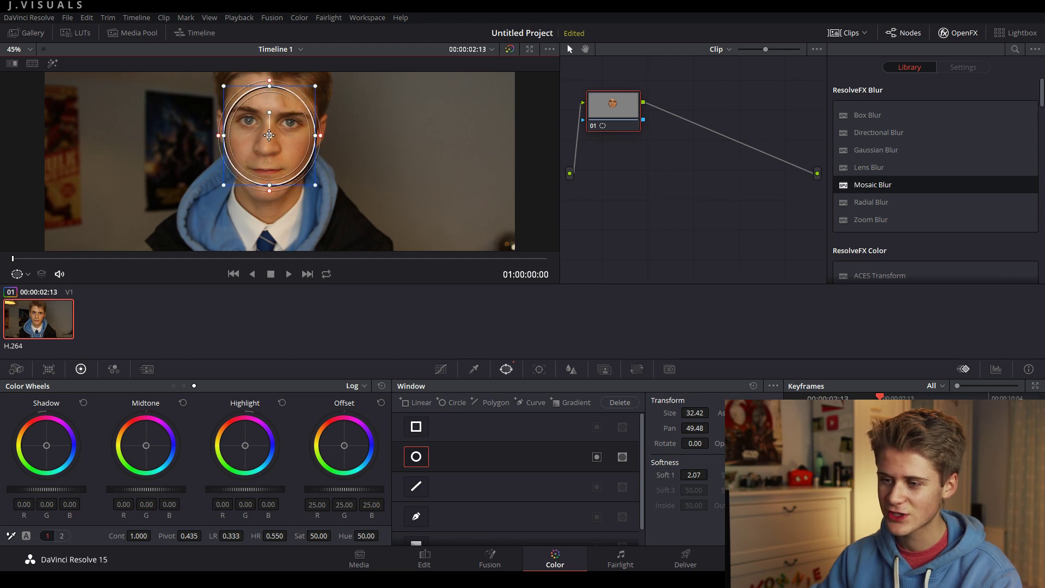
scroll(326, 158, down, 5)
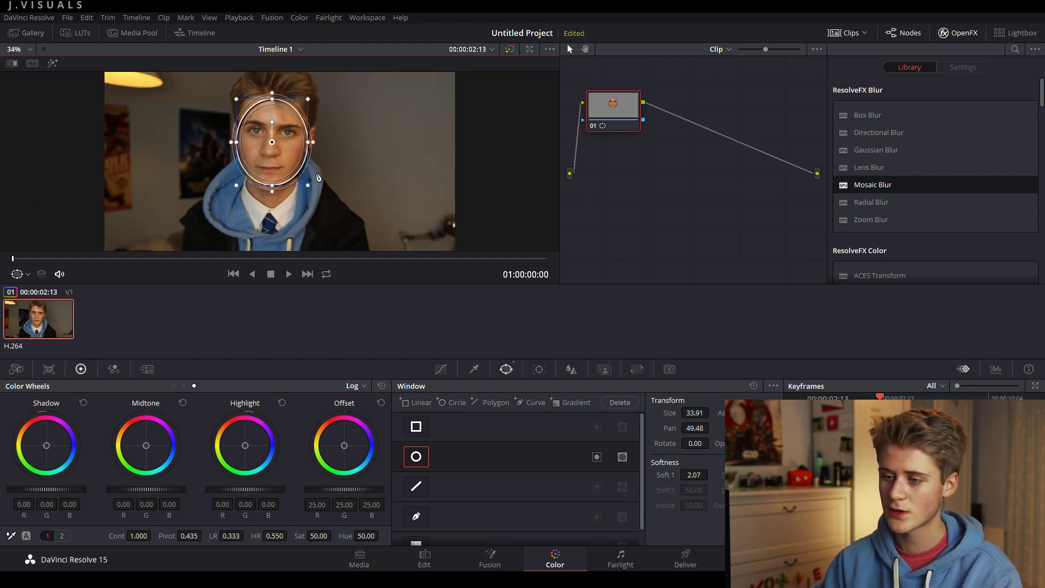
scroll(372, 175, up, 1)
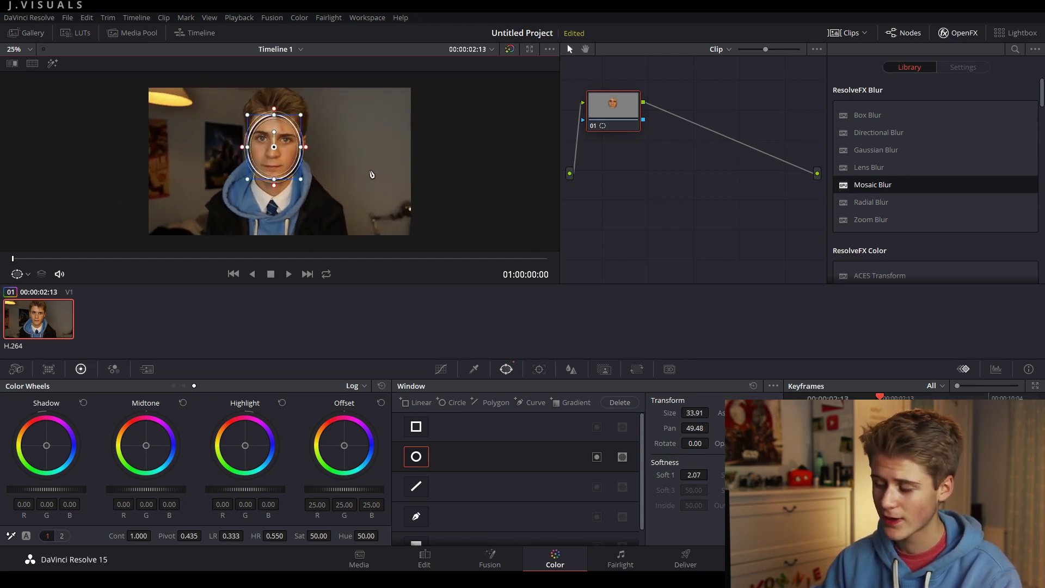
Step: Bring up the OpenFX library and scroll to the ResolveFX Blur effects
click(965, 34)
click(966, 33)
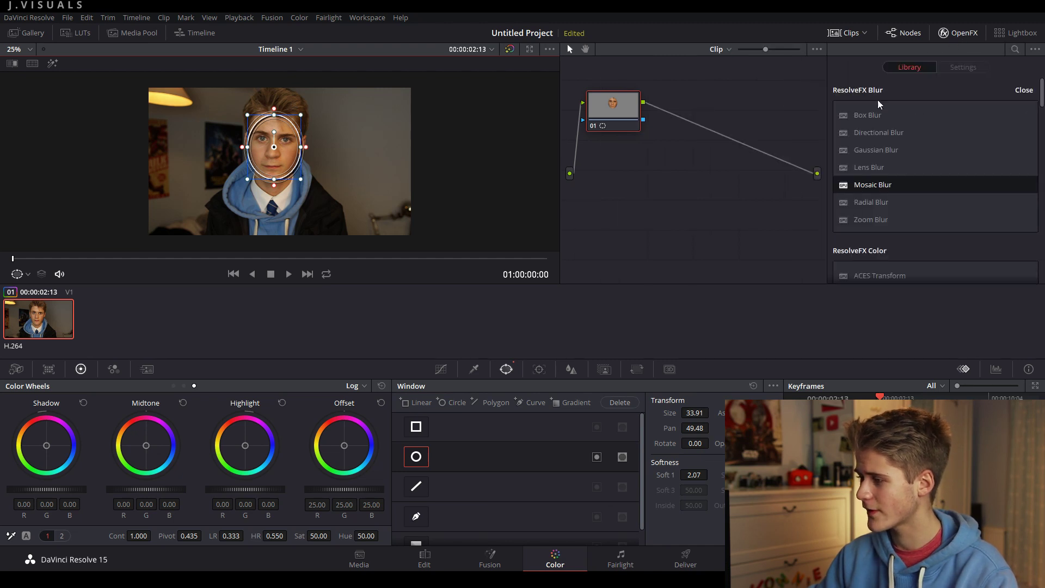
scroll(863, 178, down, 3)
scroll(865, 180, down, 5)
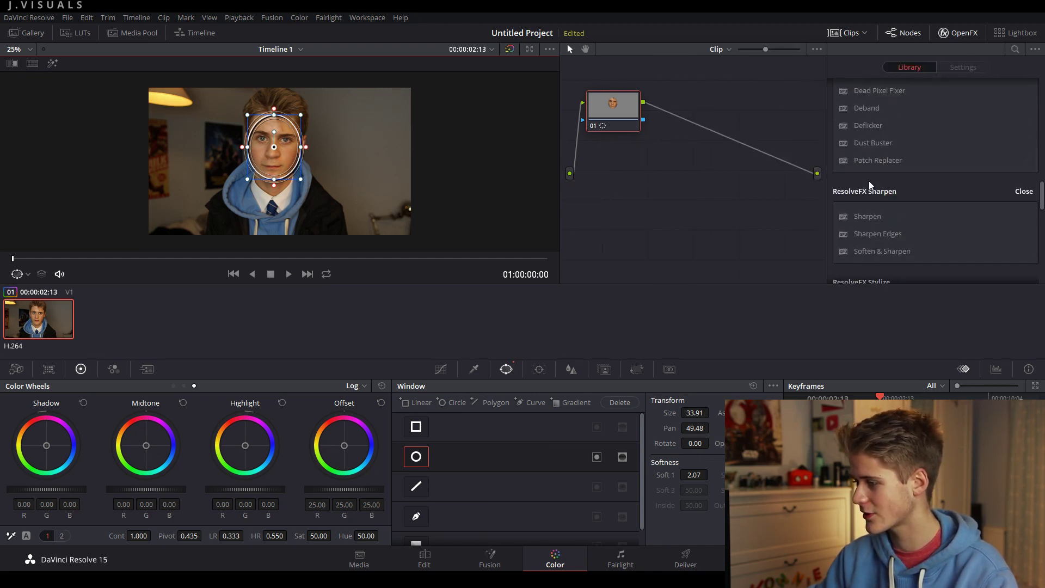
scroll(872, 185, up, 6)
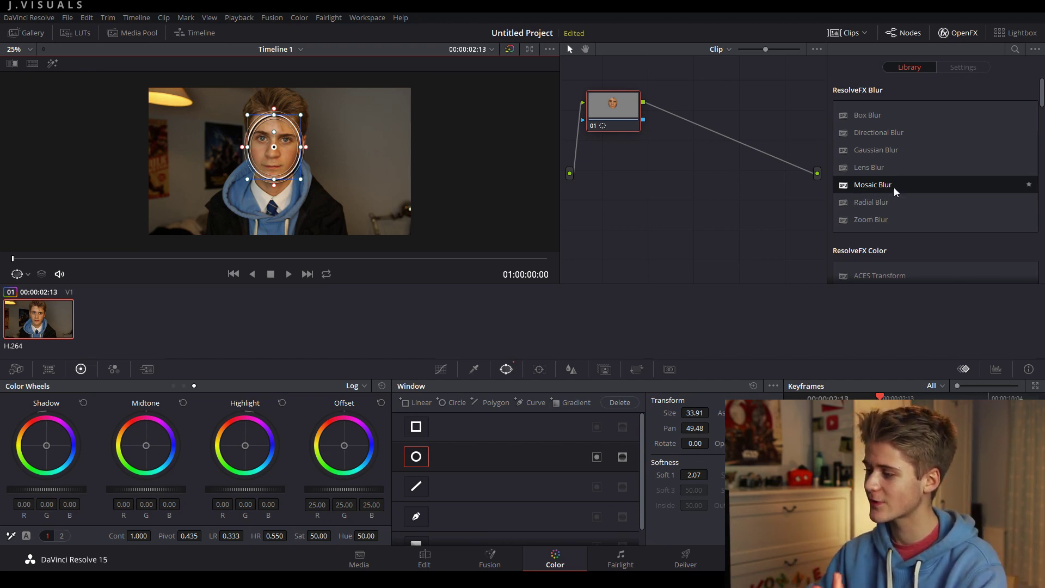
Step: Apply Mosaic Blur to node 01 and set its Pixel Frequency to 61.2
drag(894, 186, 613, 110)
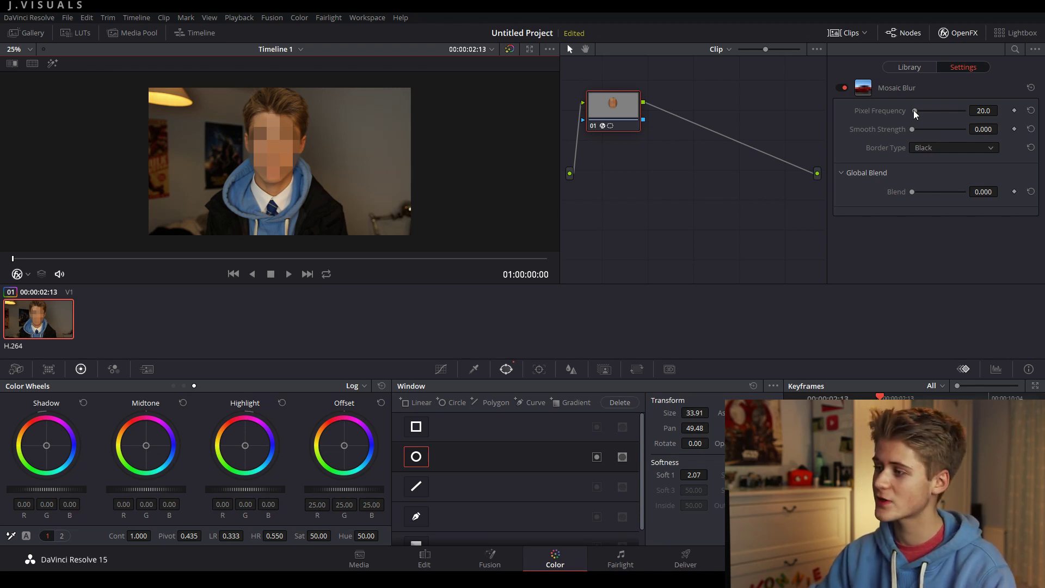
drag(913, 110, 920, 110)
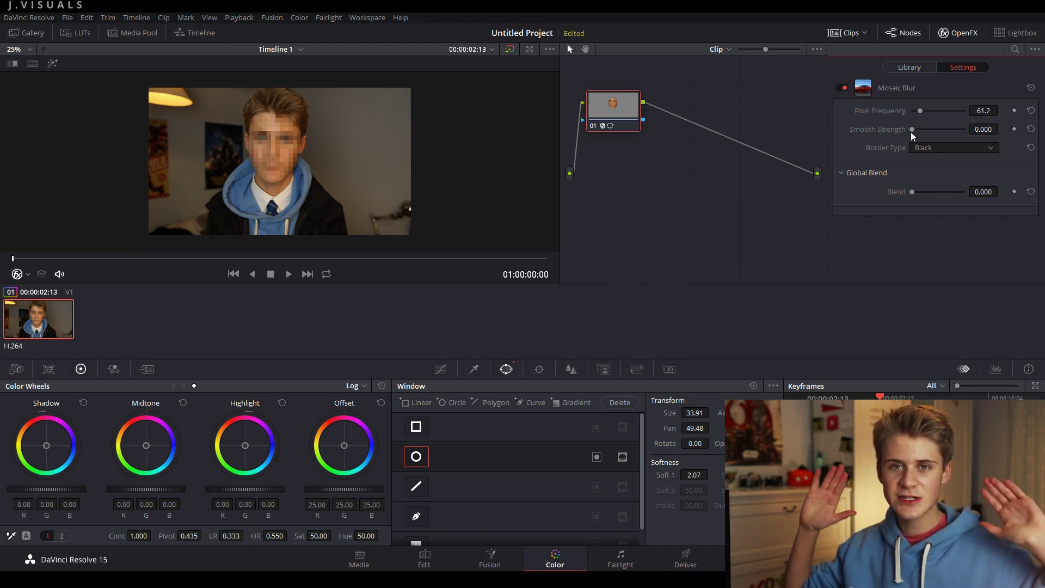
Step: Set Mosaic Blur Smooth Strength to 0.000, then play the clip to preview the pixelation
mouse_move(911, 131)
mouse_down()
mouse_move(942, 130)
mouse_move(920, 133)
mouse_up()
scroll(338, 142, up, 4)
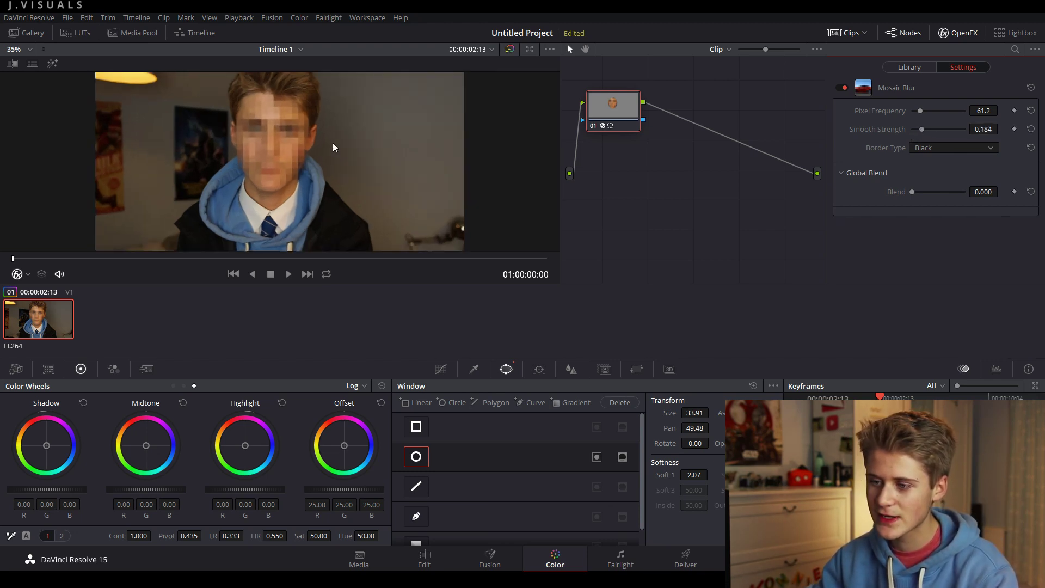
scroll(331, 146, up, 4)
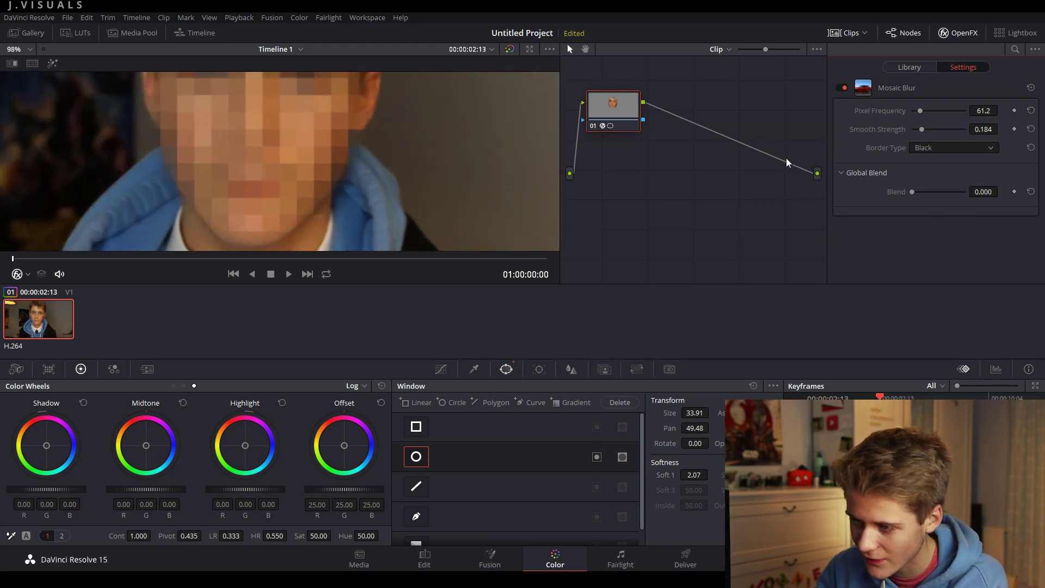
drag(922, 129, 926, 128)
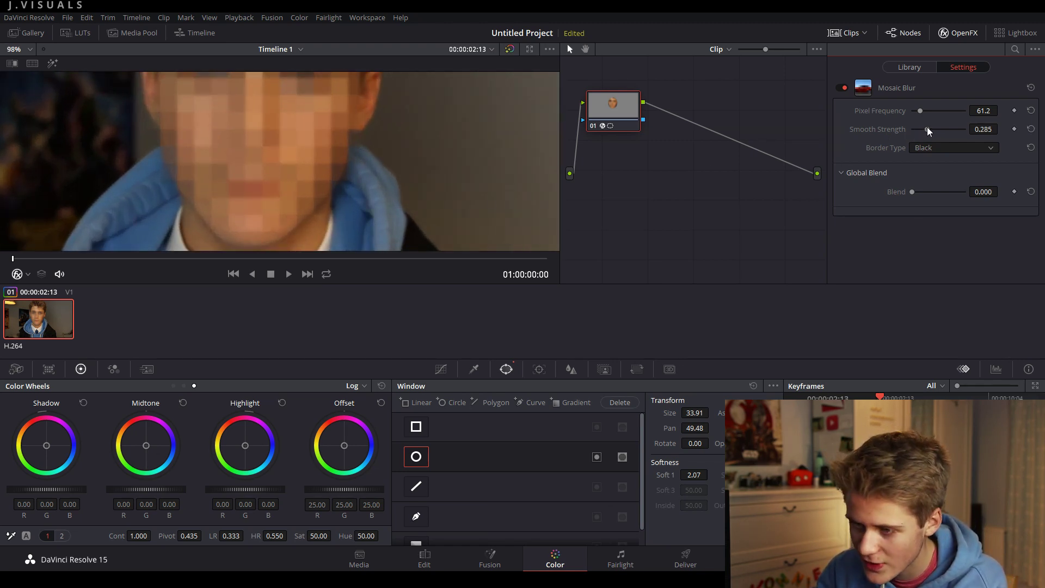
drag(925, 126, 916, 129)
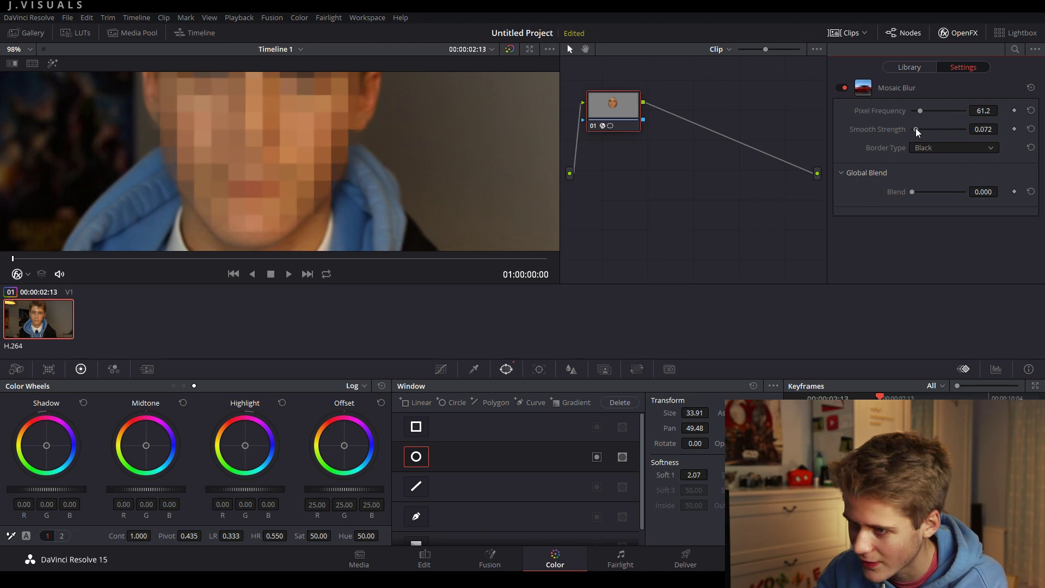
scroll(303, 165, down, 5)
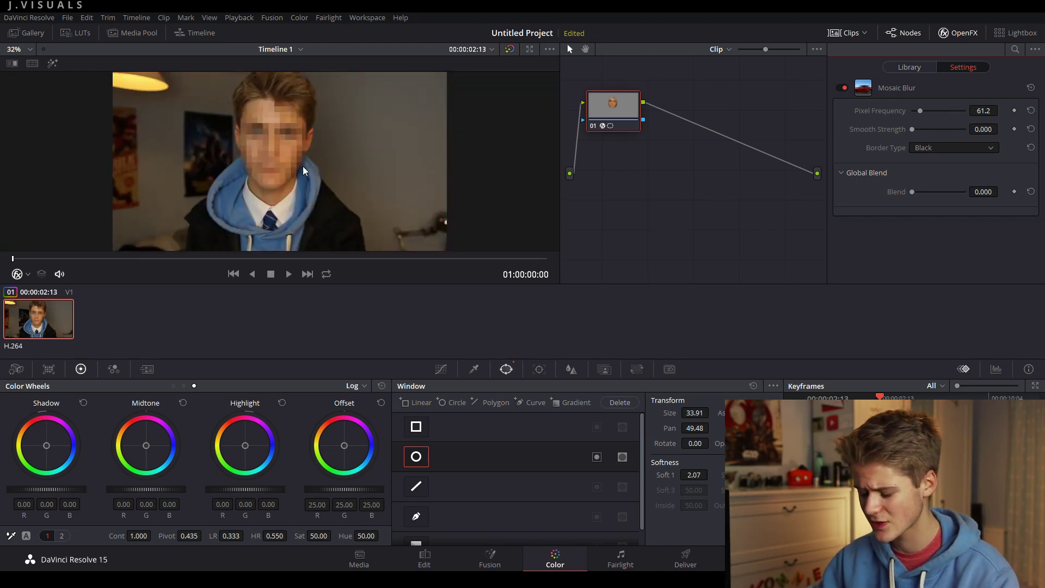
key(space)
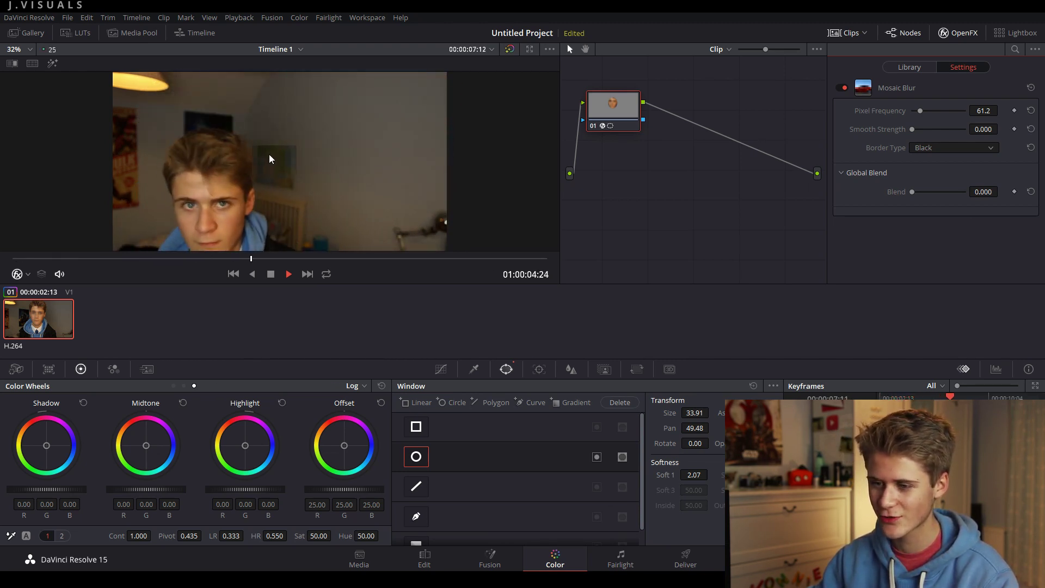
Step: From the clip's start, track the circular window forward through the clip
drag(106, 258, 0, 263)
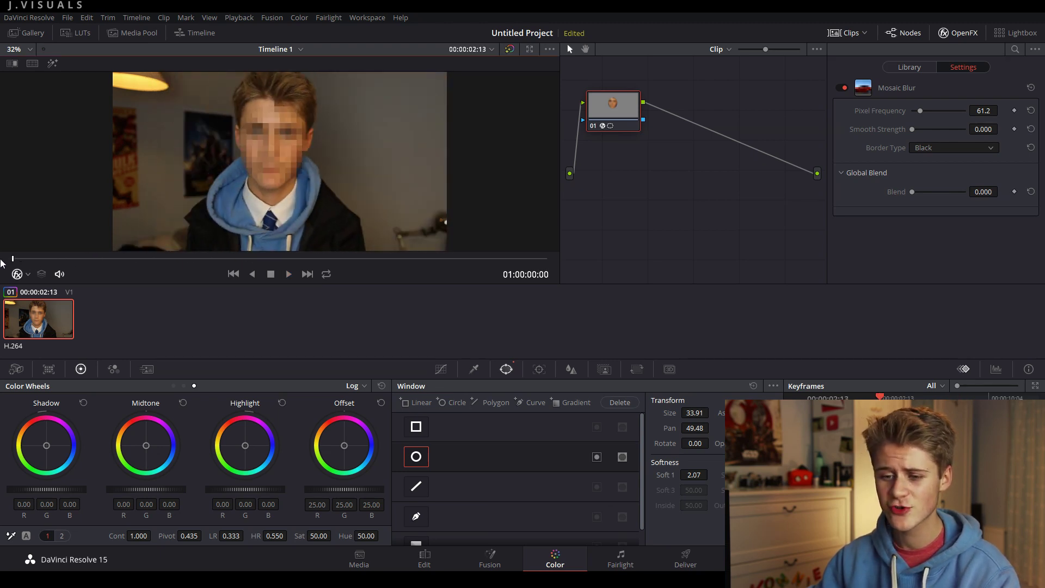
click(539, 368)
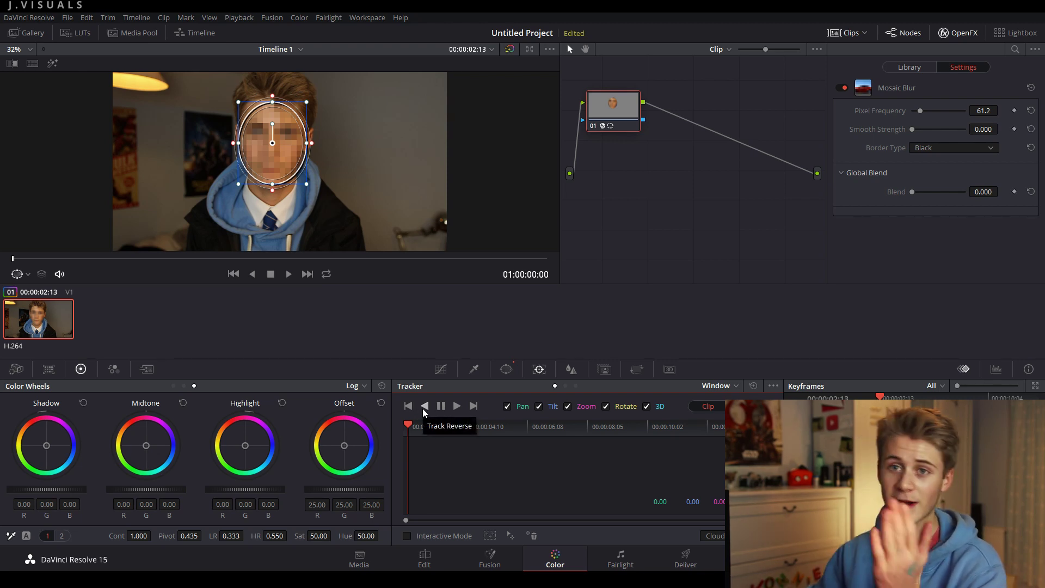
click(456, 406)
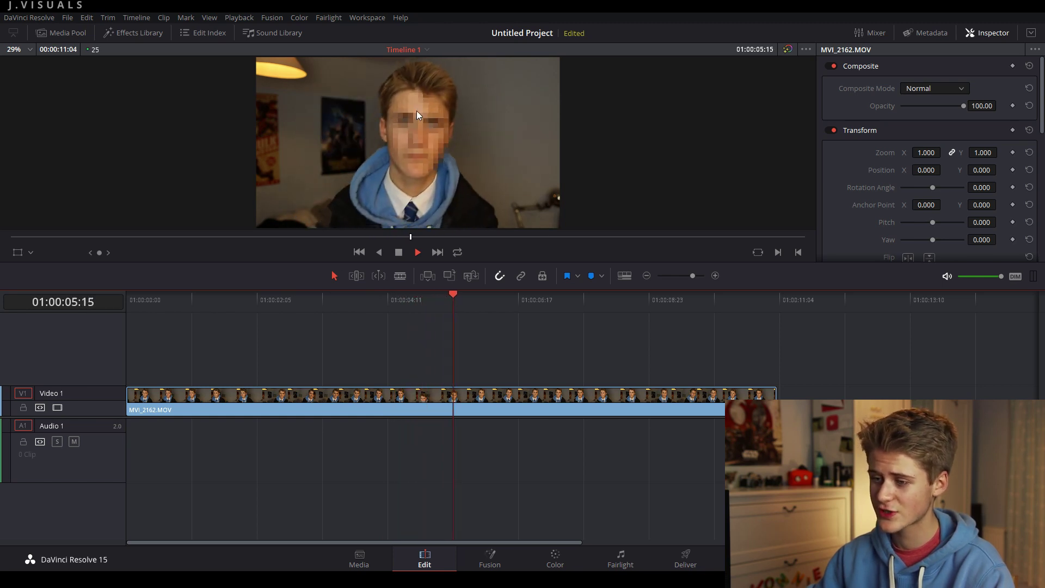
Step: Stop playback, scrub back to an earlier frame, and return to the Color page
key(space)
drag(511, 295, 539, 281)
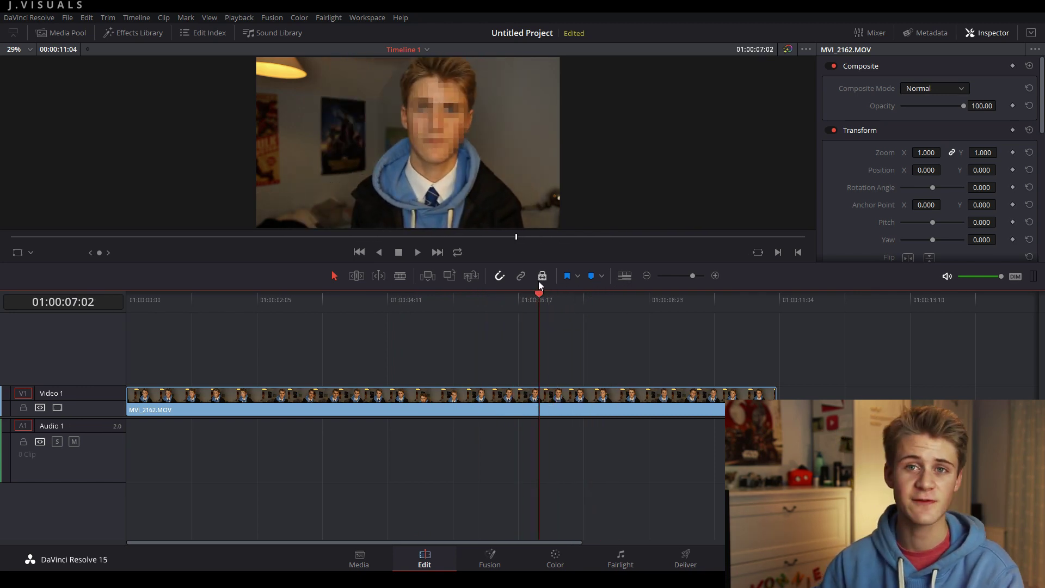
click(549, 551)
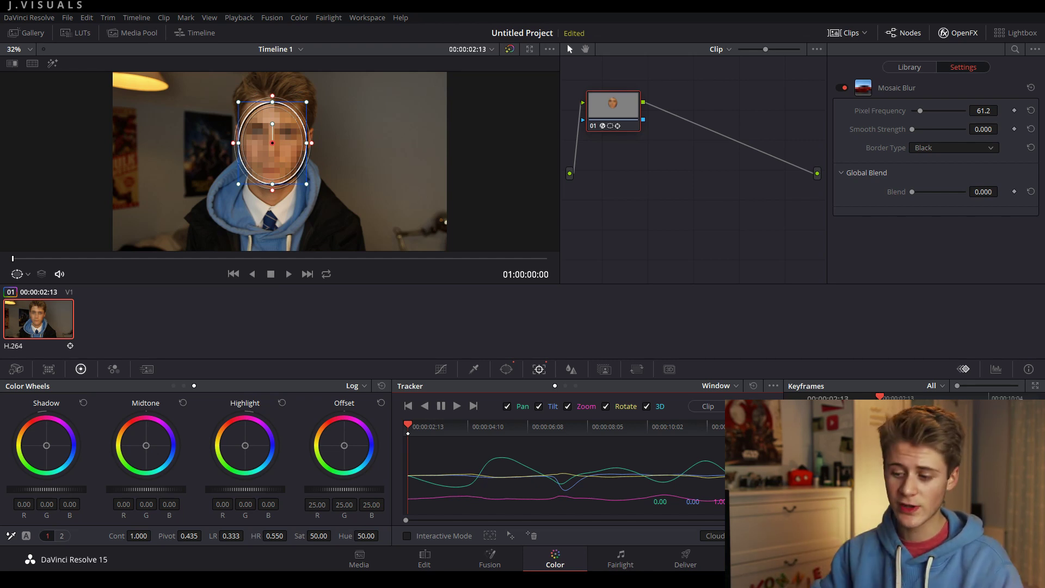
Step: Shift the tracked circle rightward, then keyframe another rightward move around frame 07:02
drag(276, 143, 484, 147)
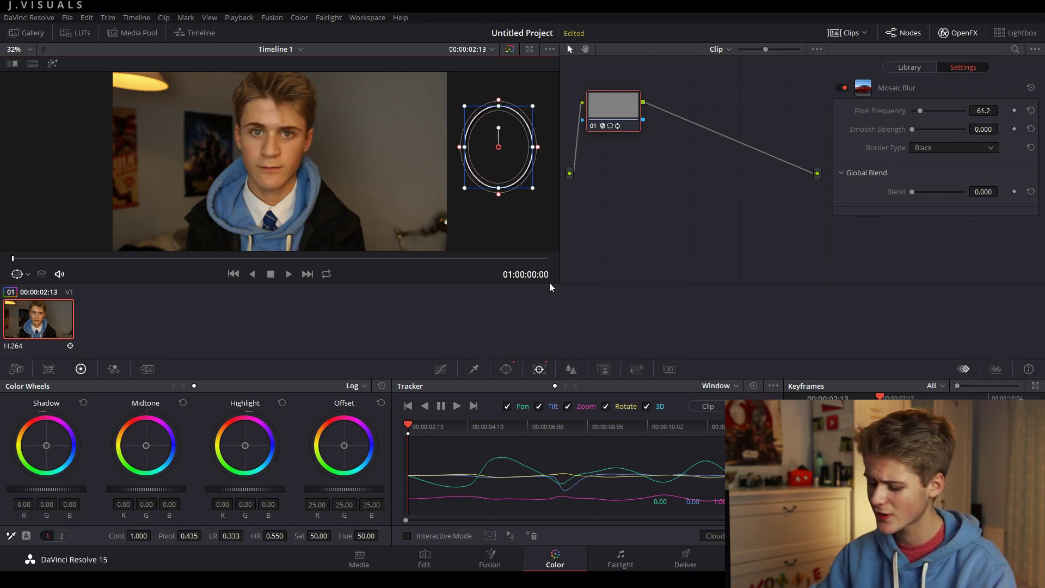
drag(545, 427, 553, 428)
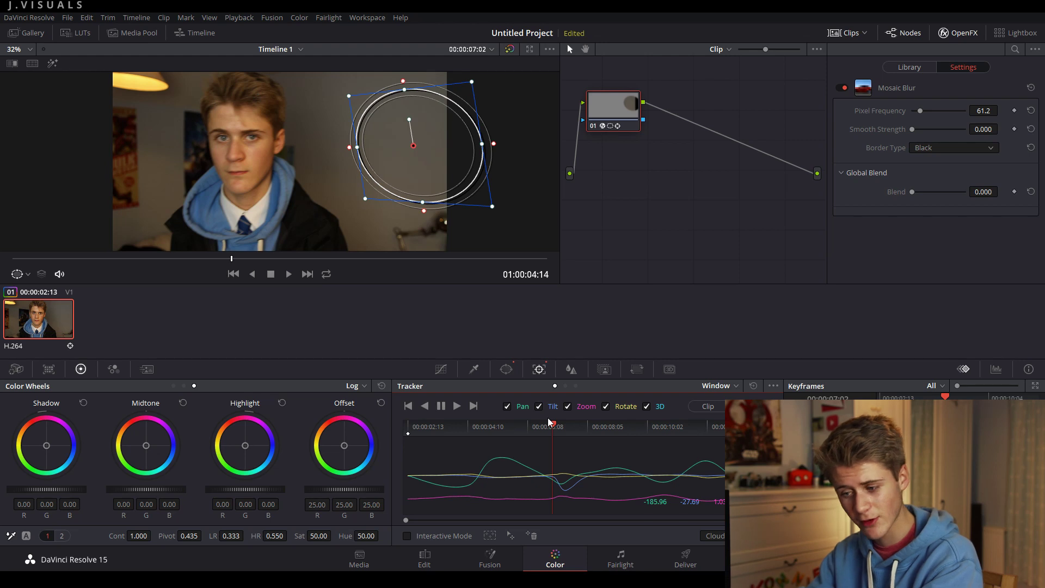
drag(412, 146, 483, 155)
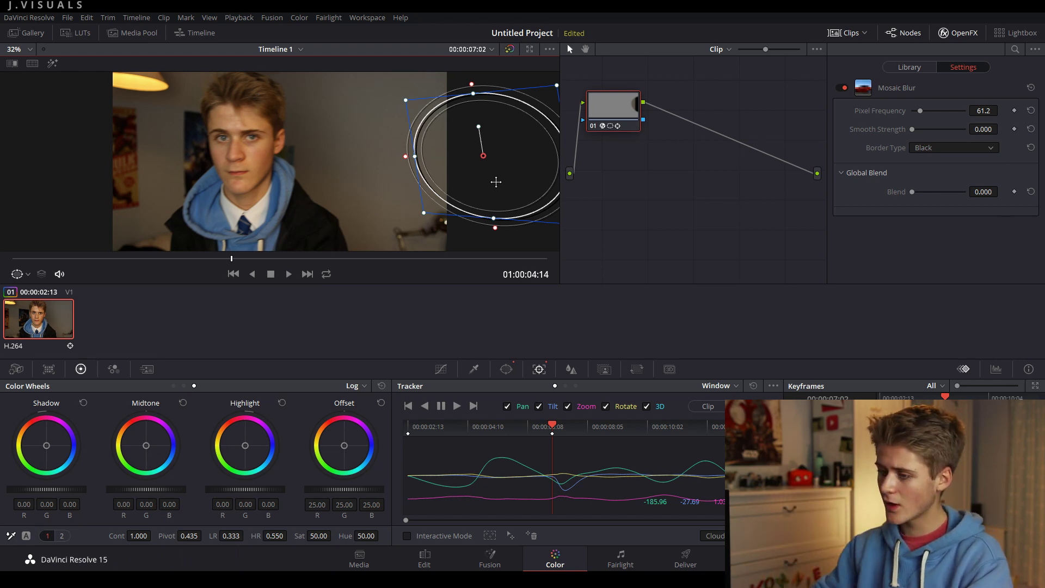
key(Right)
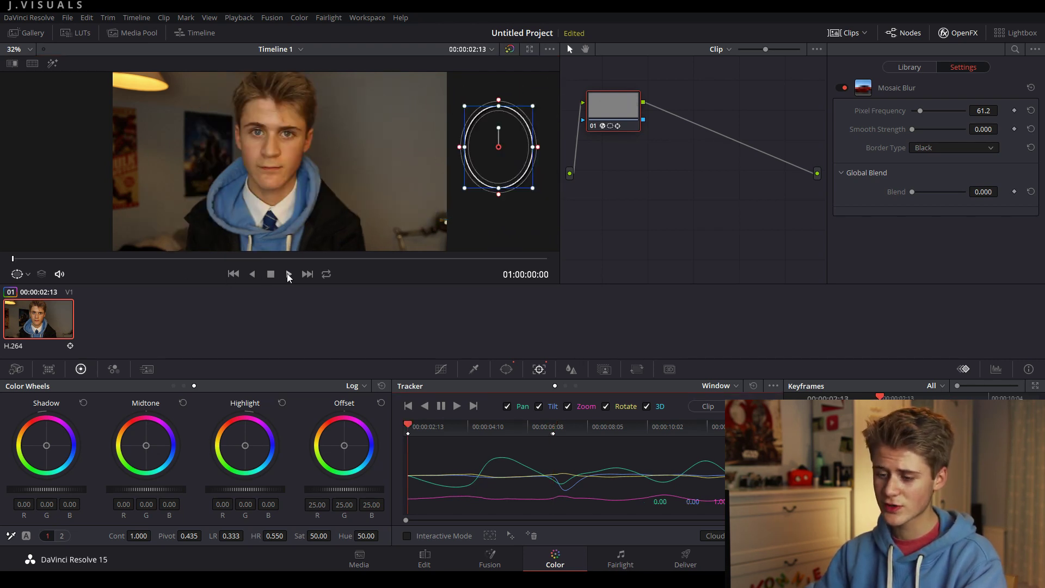
Step: Play, stop, and replay from an earlier point to check where the mosaic tracks the face
click(287, 274)
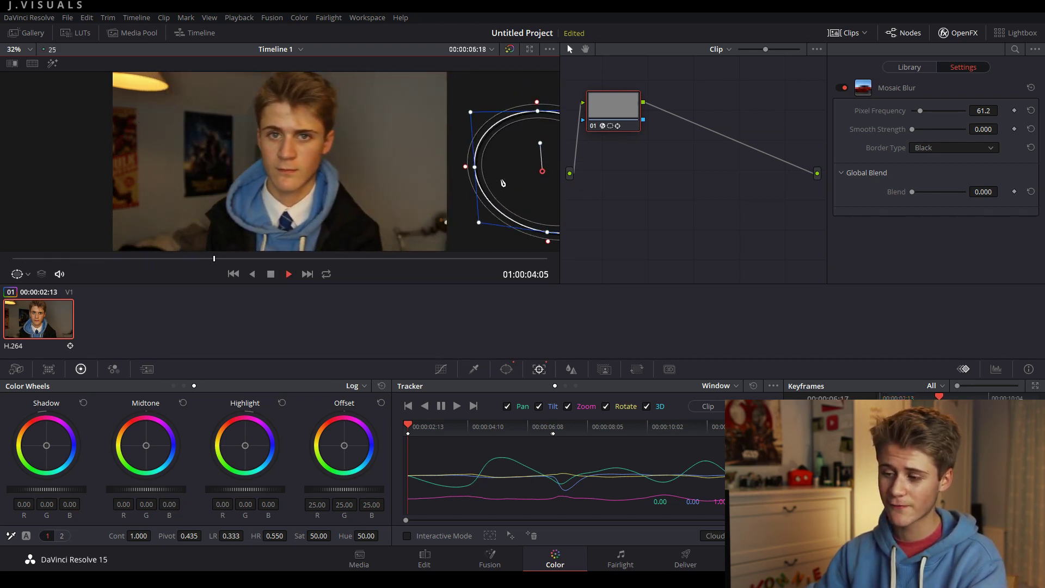
key(space)
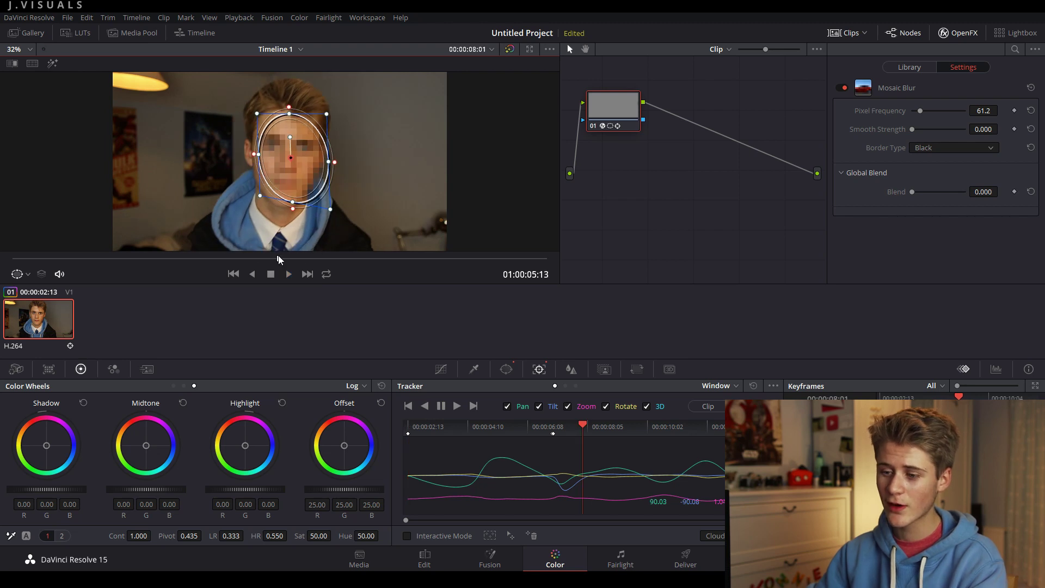
click(201, 258)
key(space)
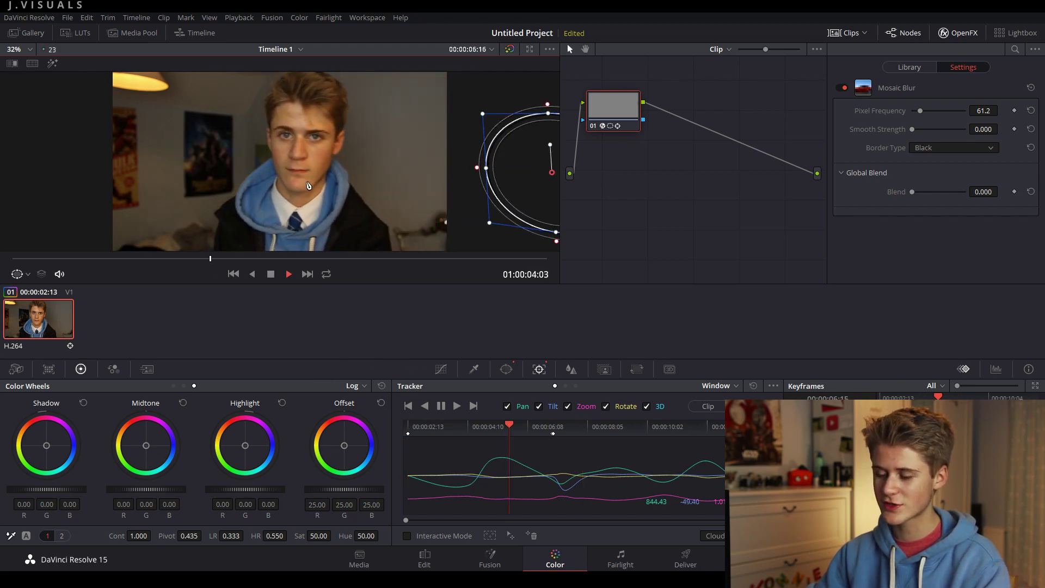